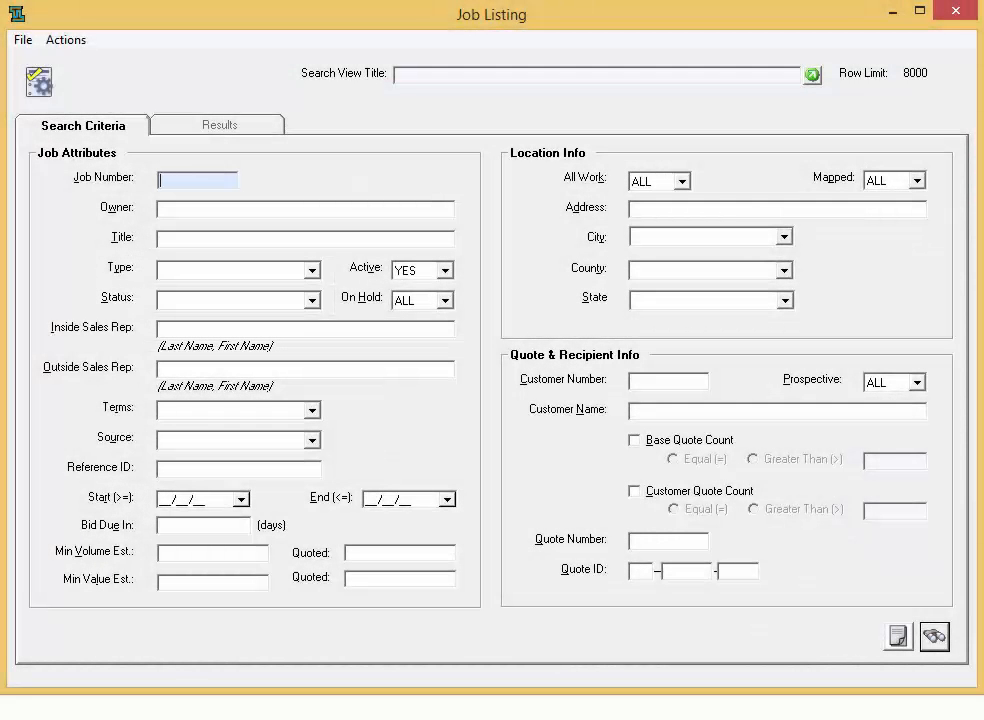
Step: Search the job listing for active jobs with status OPEN
left_click(311, 300)
left_click(289, 331)
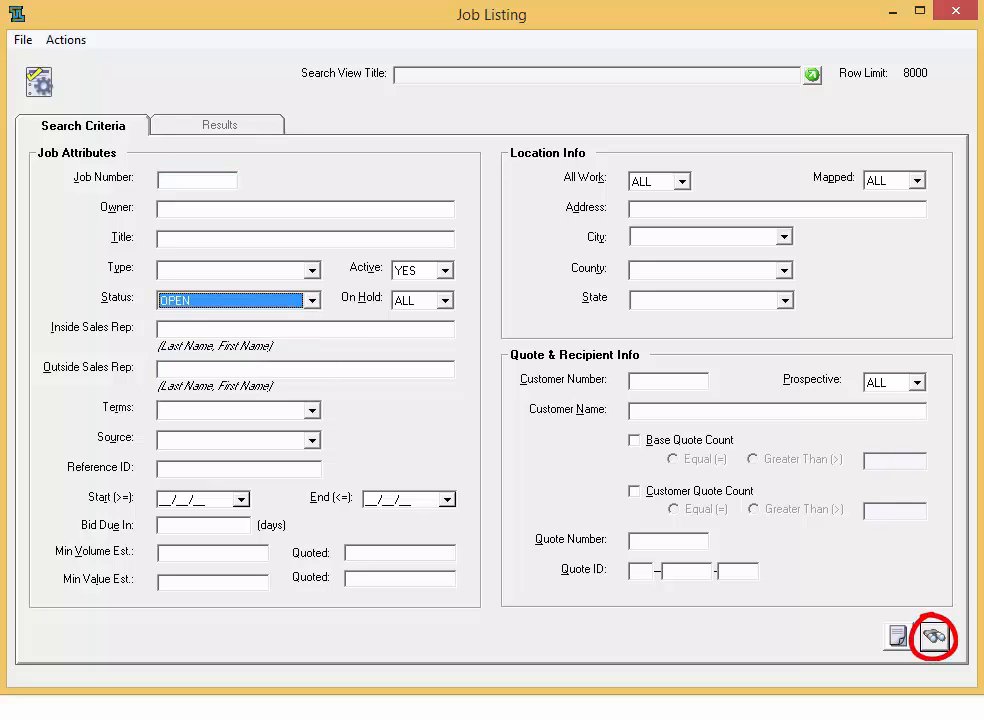
left_click(934, 637)
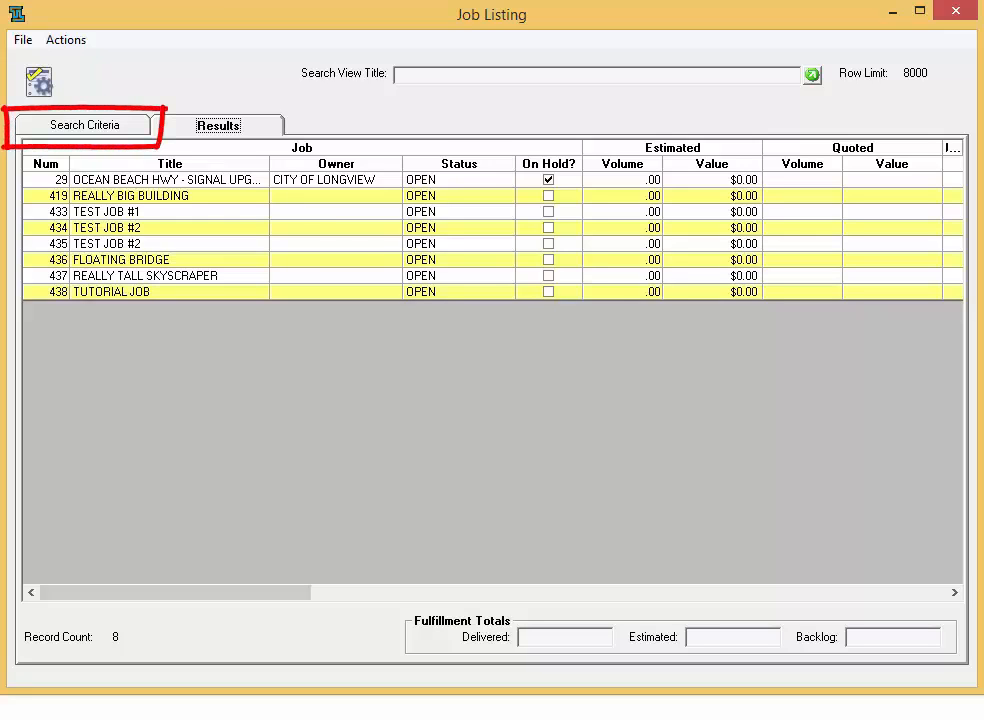
Step: Return to the search criteria and narrow the job search to the title TUTORIAL JOB
left_click(84, 125)
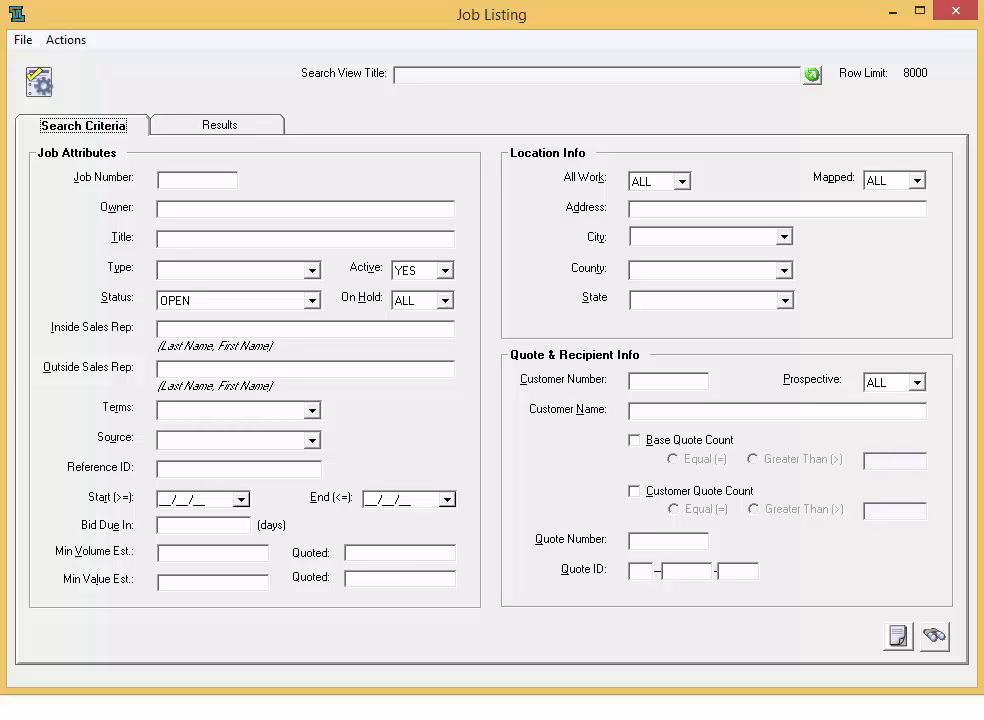
left_click(240, 239)
type("TUTORIAL JOB")
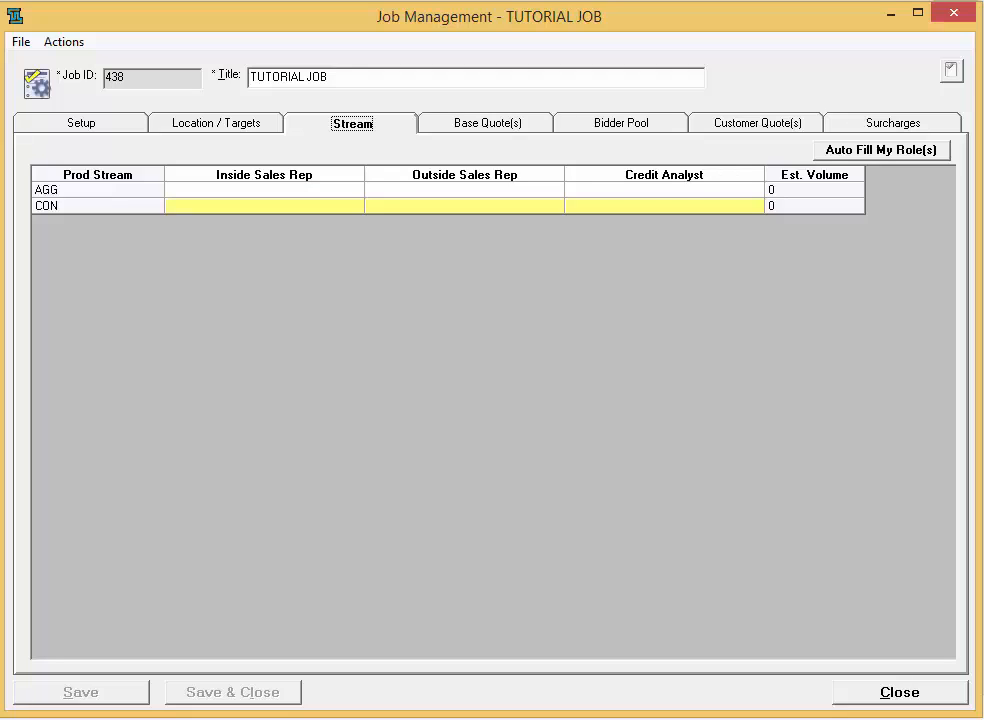
Step: Examine the choices of inside sales rep, outside sales rep and credit analyst offered for the CON product stream
left_click(266, 205)
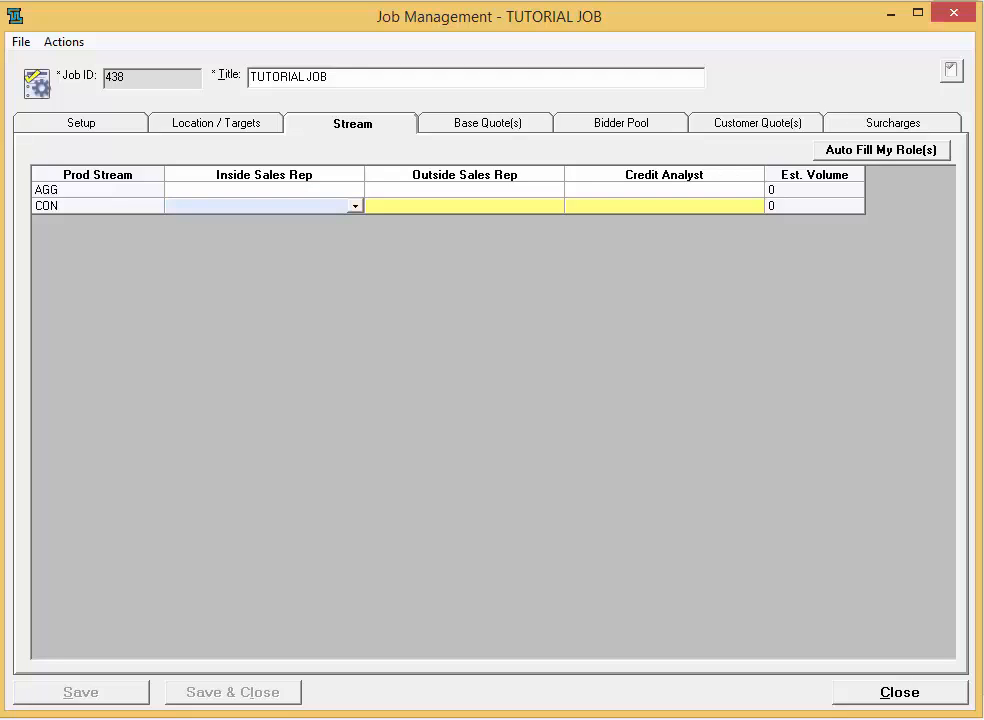
left_click(354, 206)
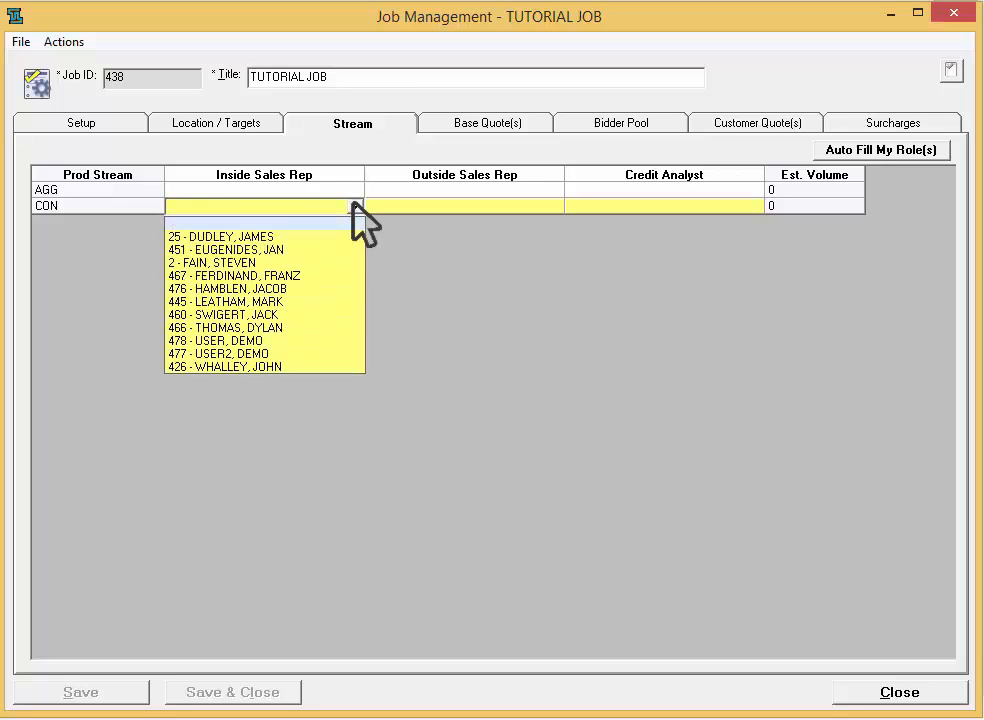
left_click(354, 206)
left_click(555, 206)
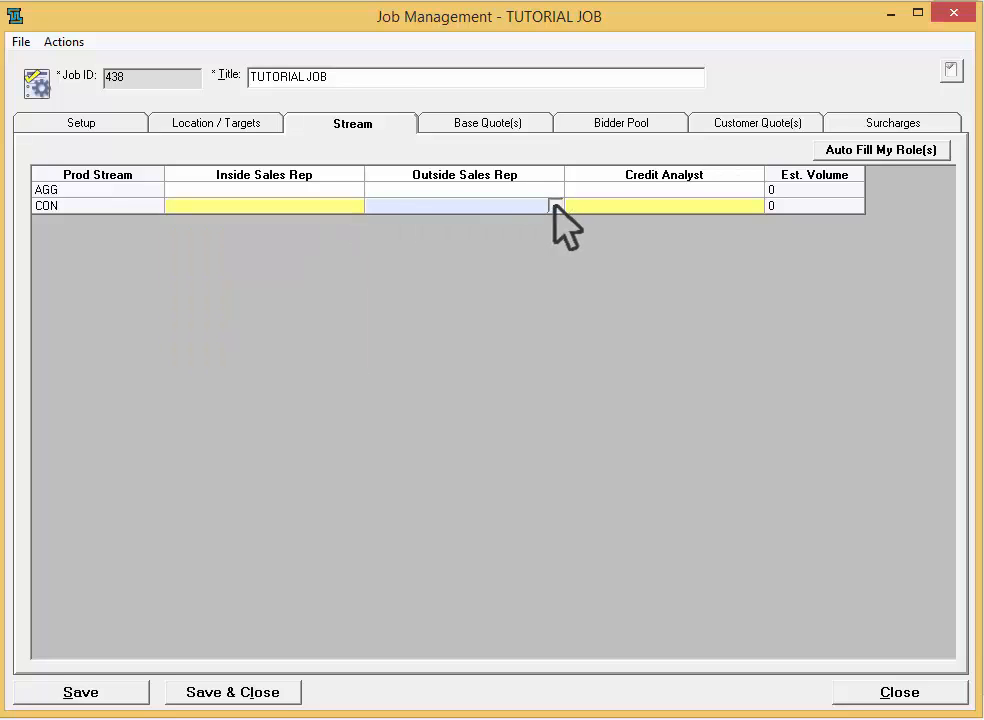
left_click(555, 206)
left_click(555, 206)
left_click(754, 207)
left_click(754, 207)
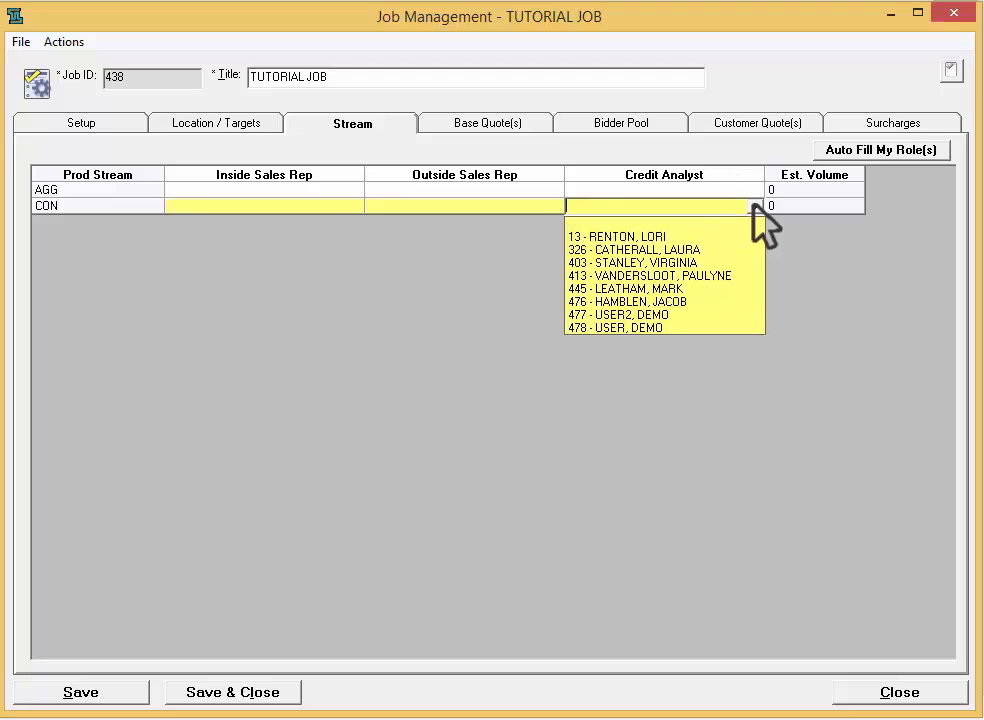
left_click(754, 207)
Step: Auto-fill the current user's roles for the AGG and CON product streams and save the job
left_click(907, 153)
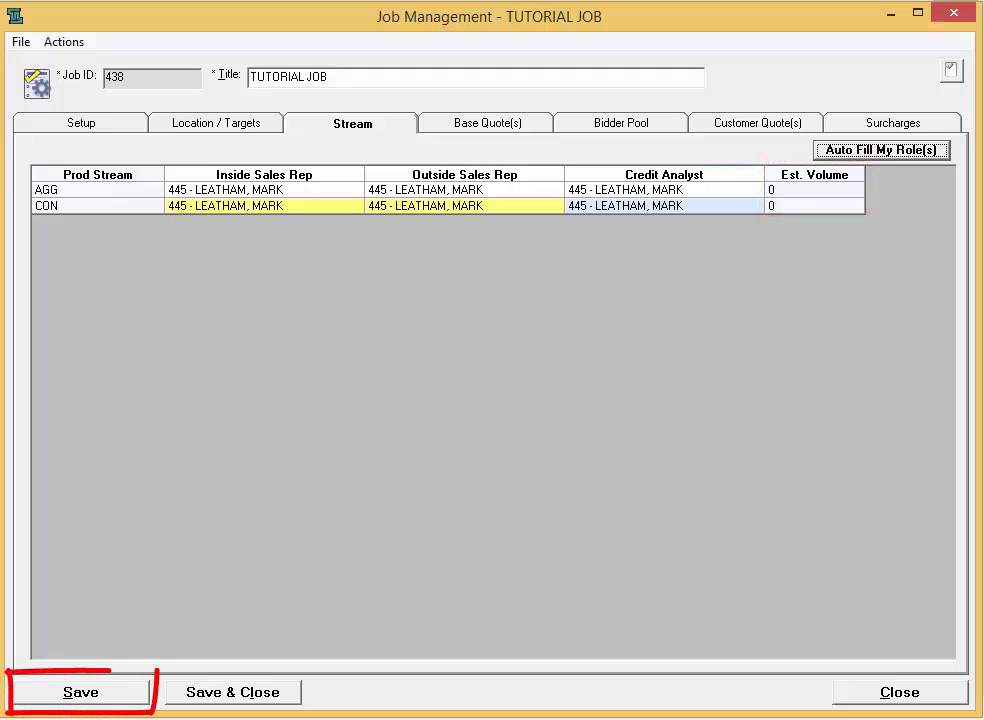
left_click(81, 692)
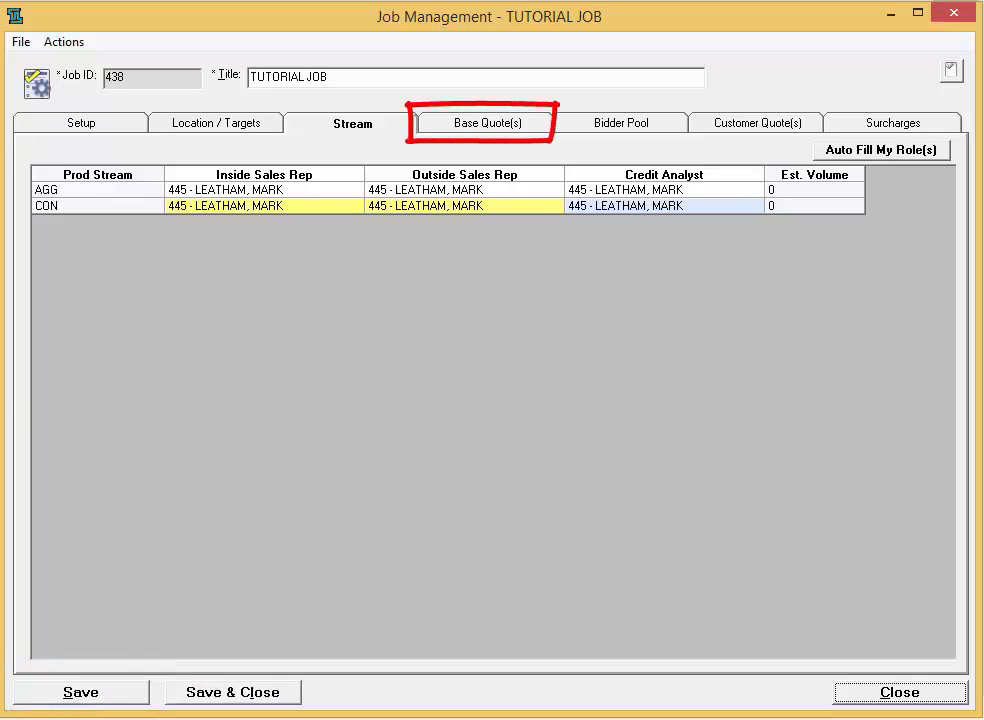
Step: Start a new base quote mix item requiring minimum strength 4000, air entrainment, mix class COMPETITIVE MIX and a W/C ratio of 0.44
left_click(487, 123)
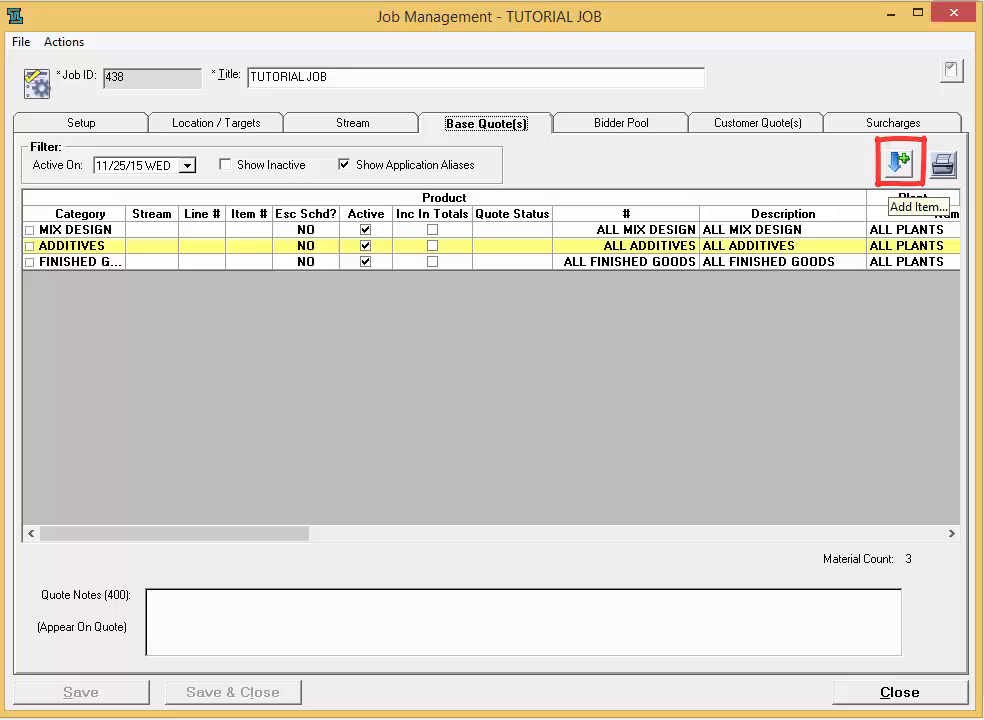
left_click(897, 161)
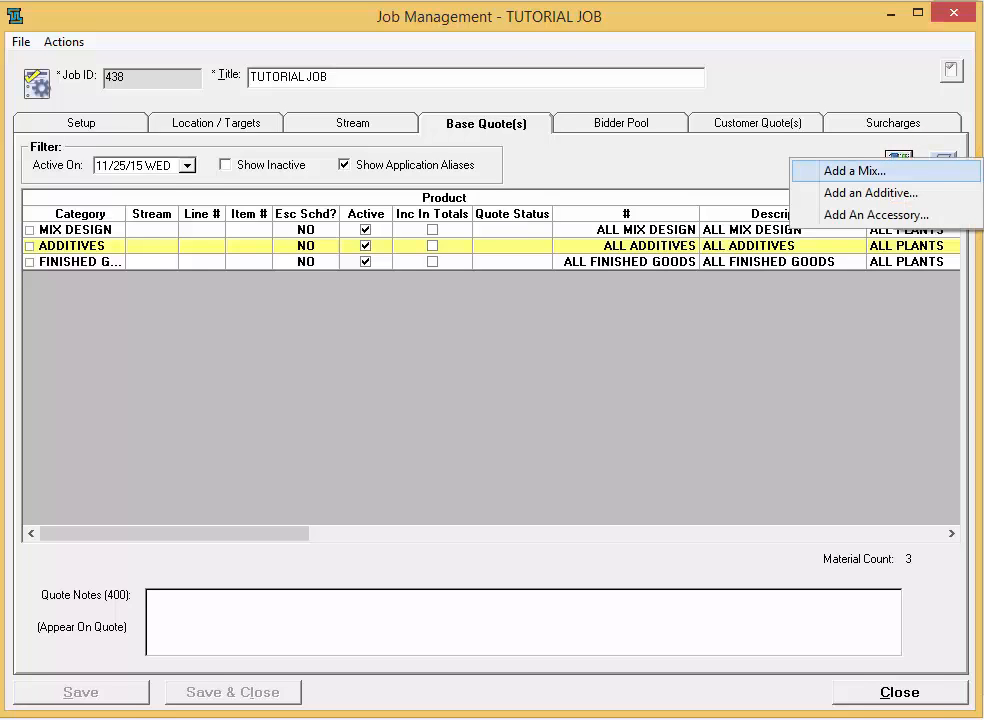
left_click(855, 171)
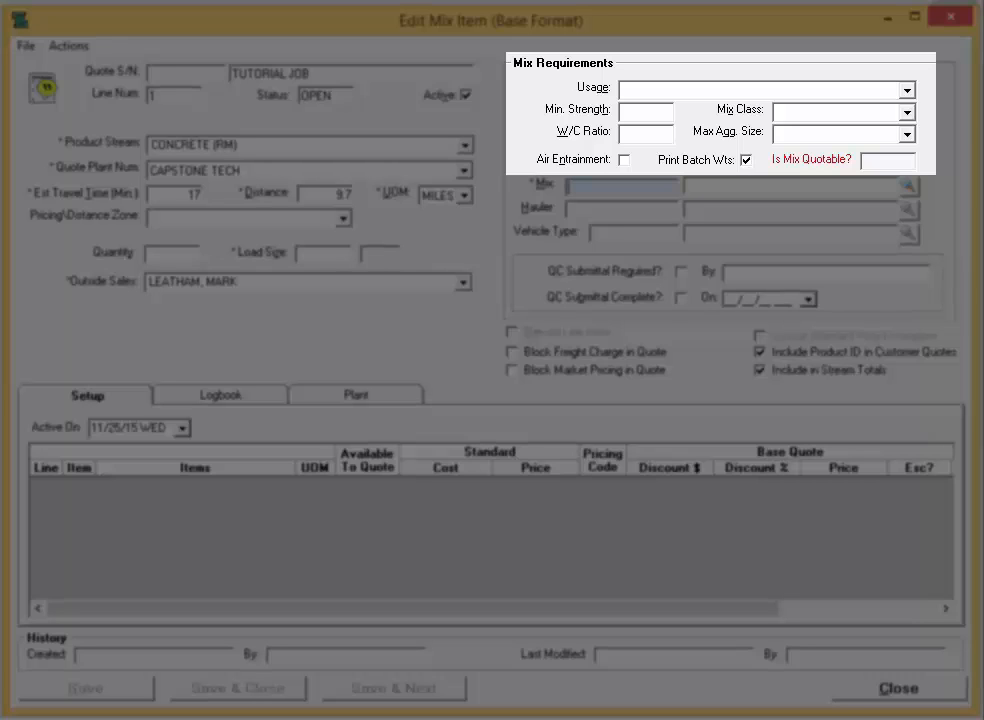
left_click(645, 112)
type("4000")
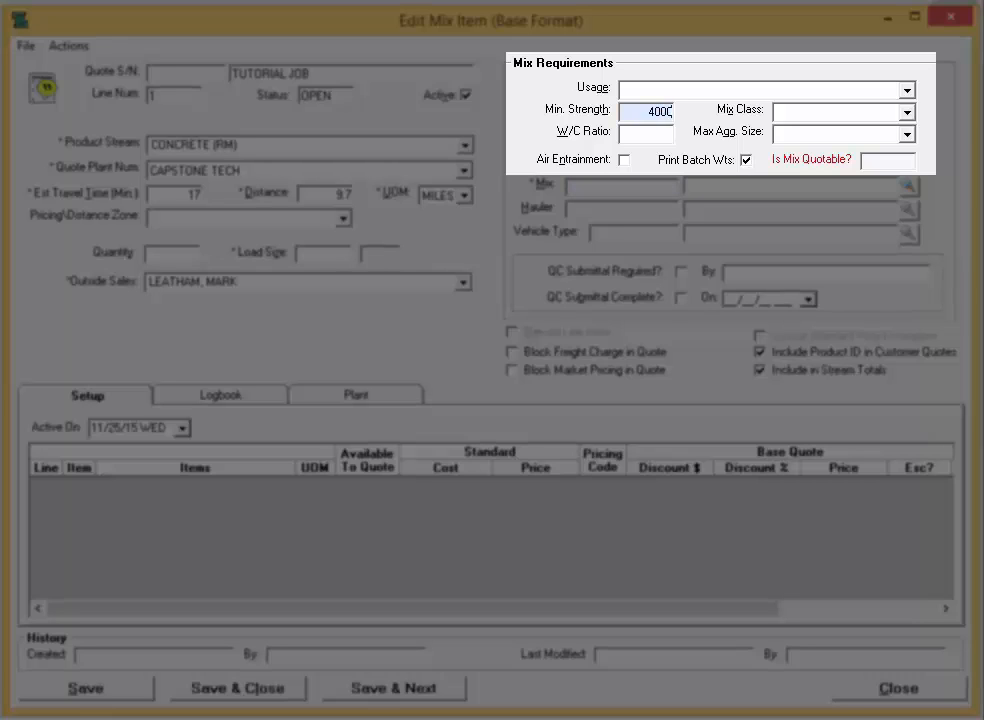
left_click(624, 160)
left_click(907, 112)
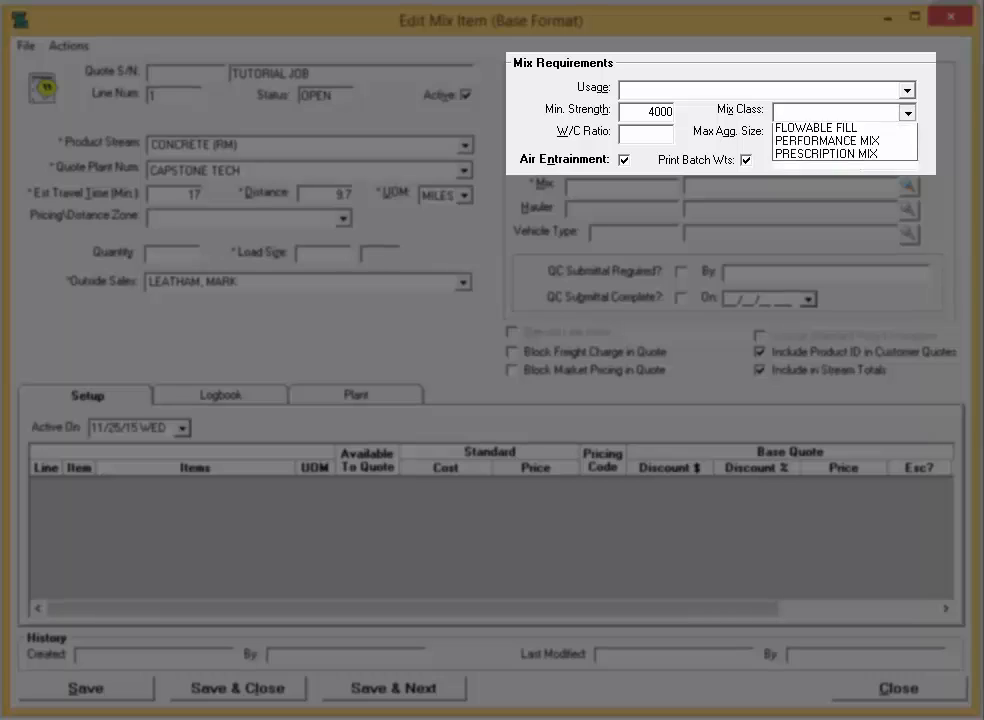
left_click(821, 158)
left_click(645, 134)
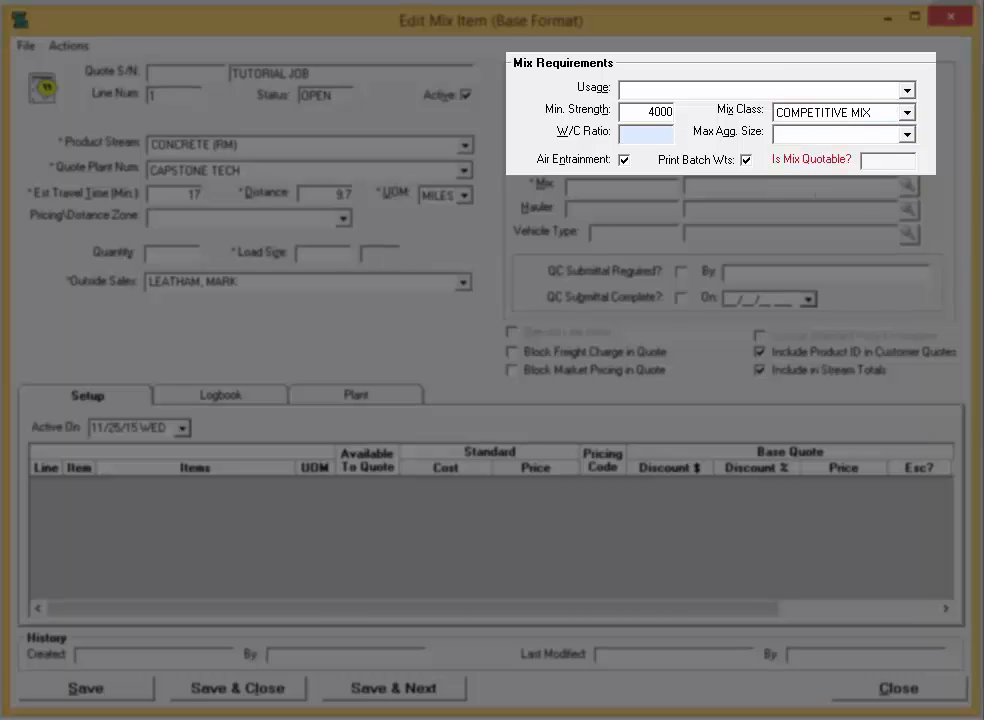
type("0.44")
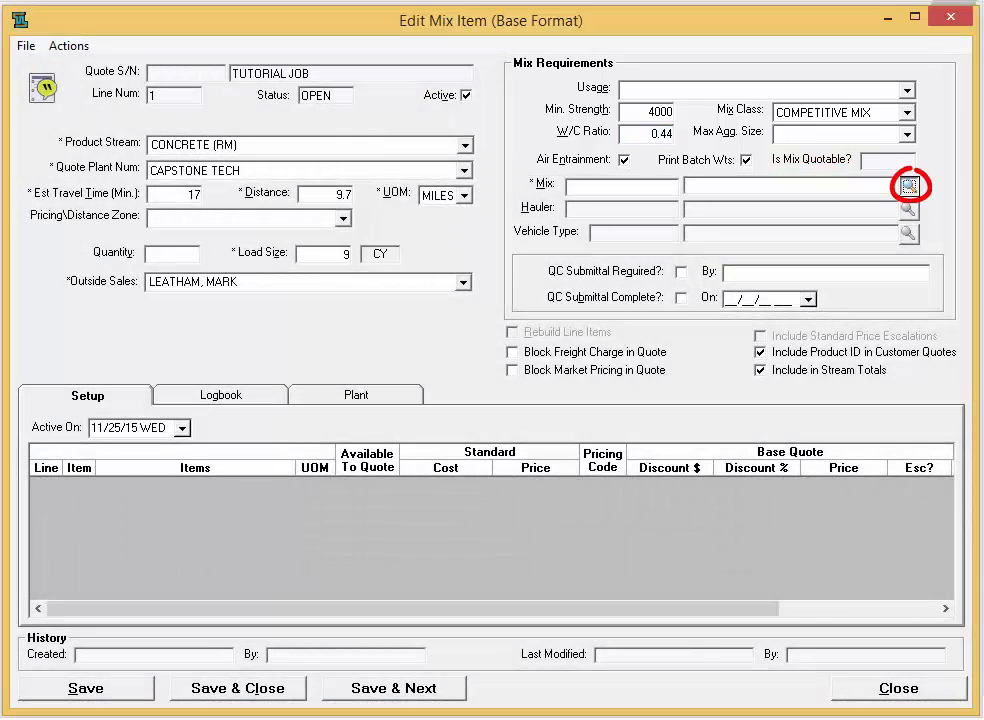
Step: Look up the matching mixes, choose mix 1750 (4000 PSI W/MR & AEA) and save the mix item
left_click(907, 185)
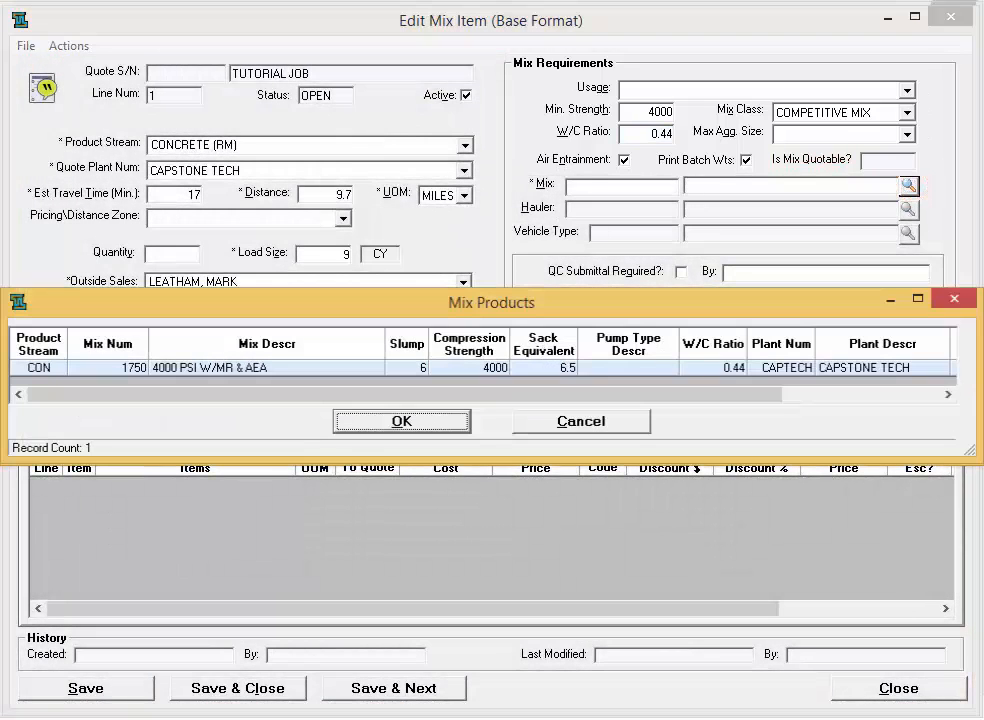
key("Return")
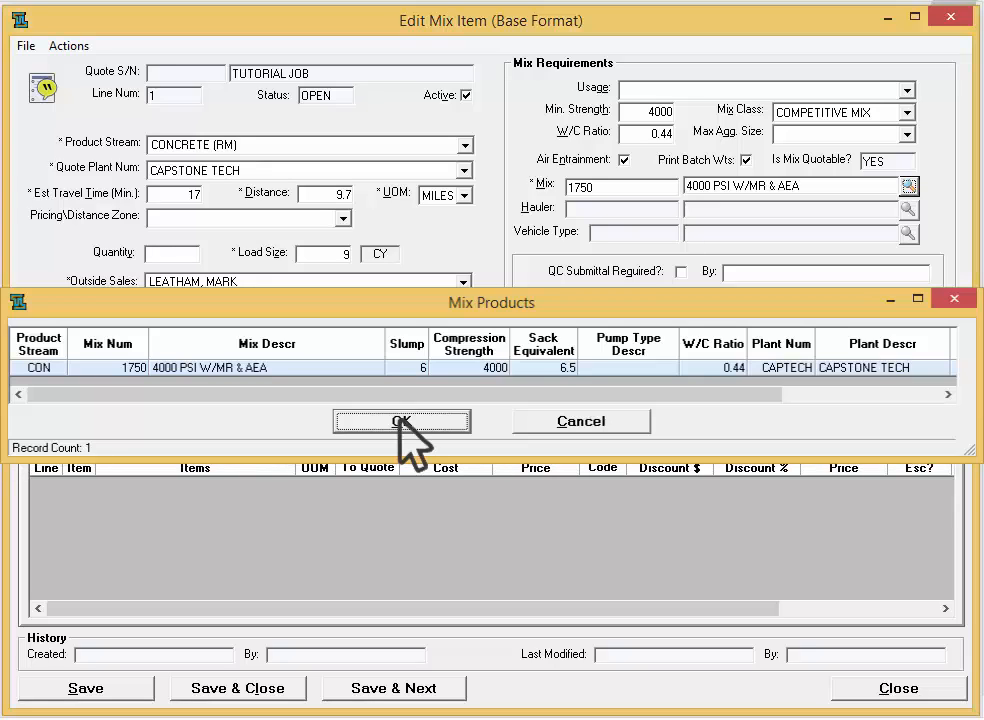
left_click(400, 420)
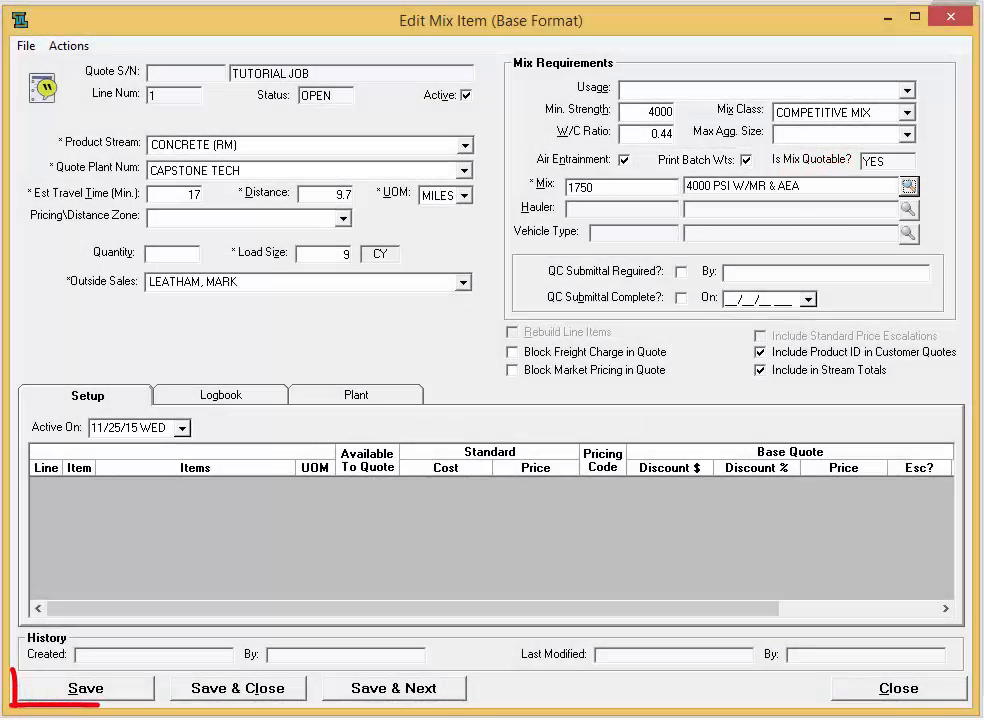
left_click(86, 688)
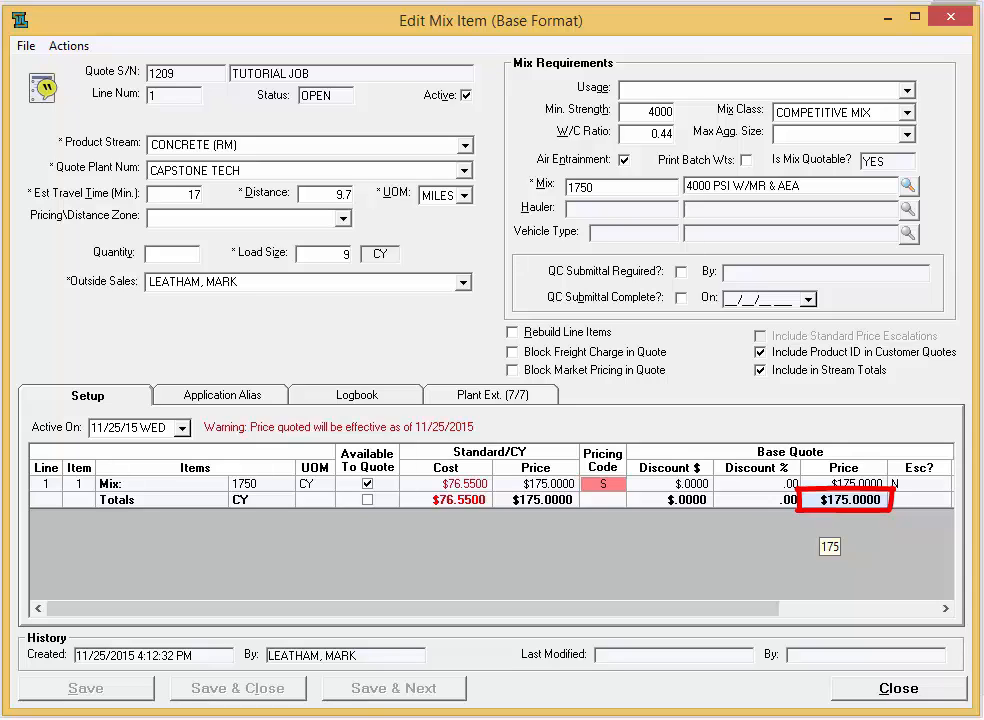
Step: Set the mix item's total base quote price to $165, then save and close the item
type("165")
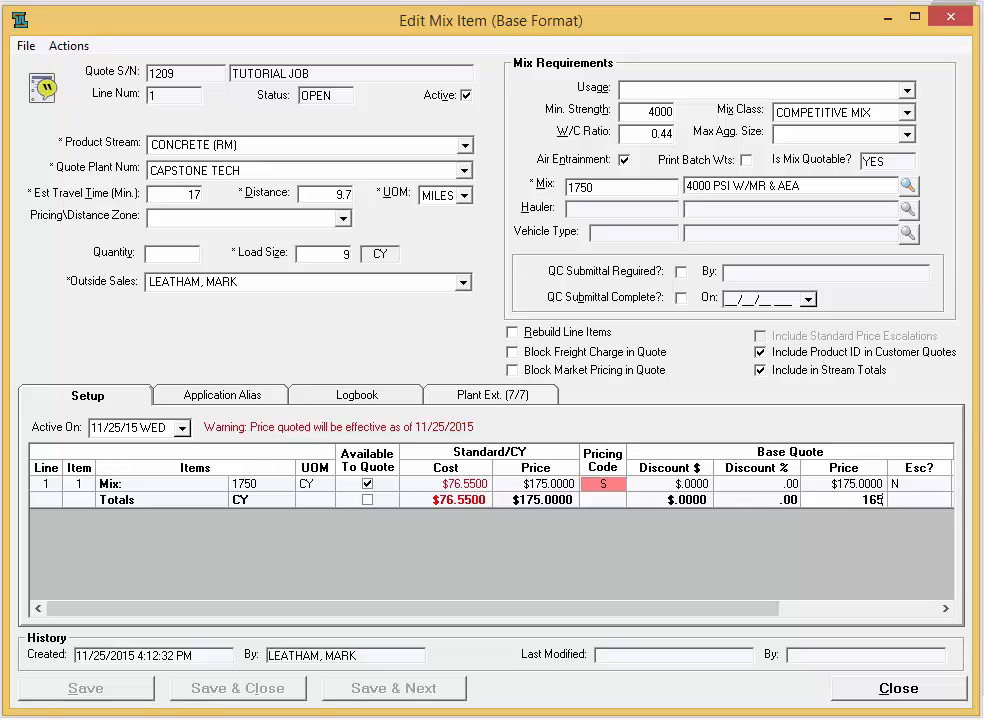
key("Return")
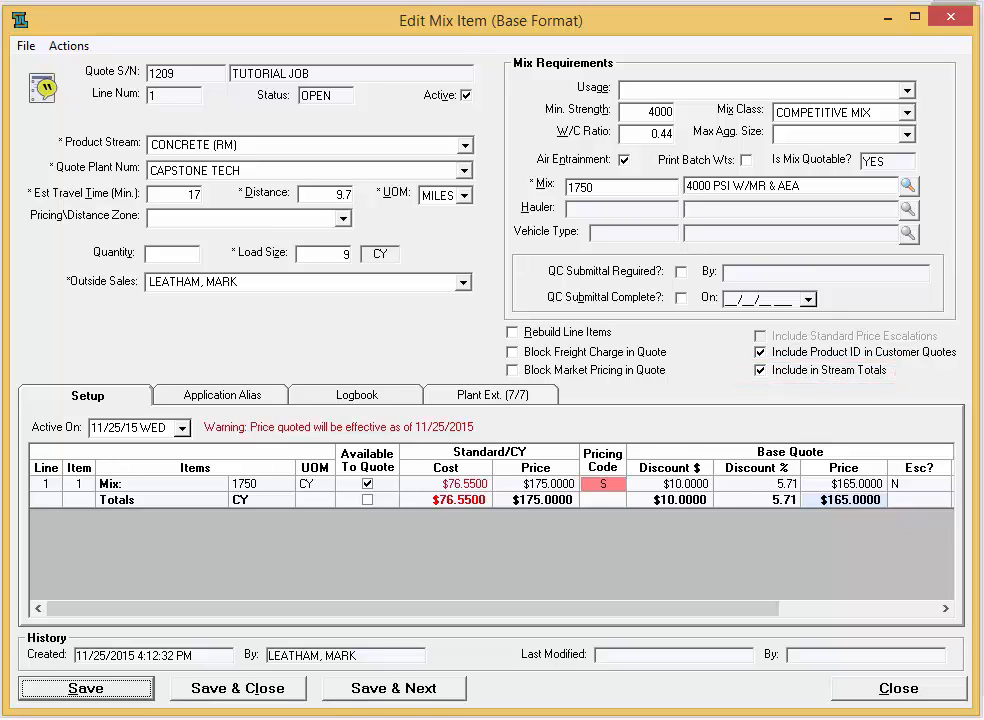
left_click(238, 688)
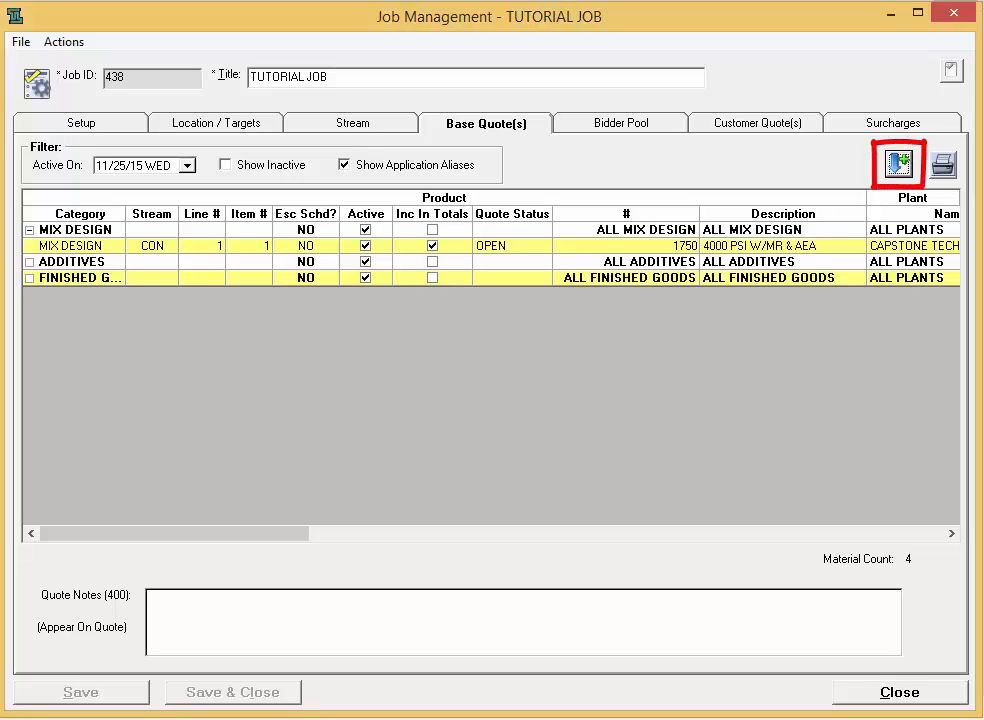
Step: Start a new base quote additive item for plant CAPSTONE TECH with the product TEMPERED WATER
left_click(898, 165)
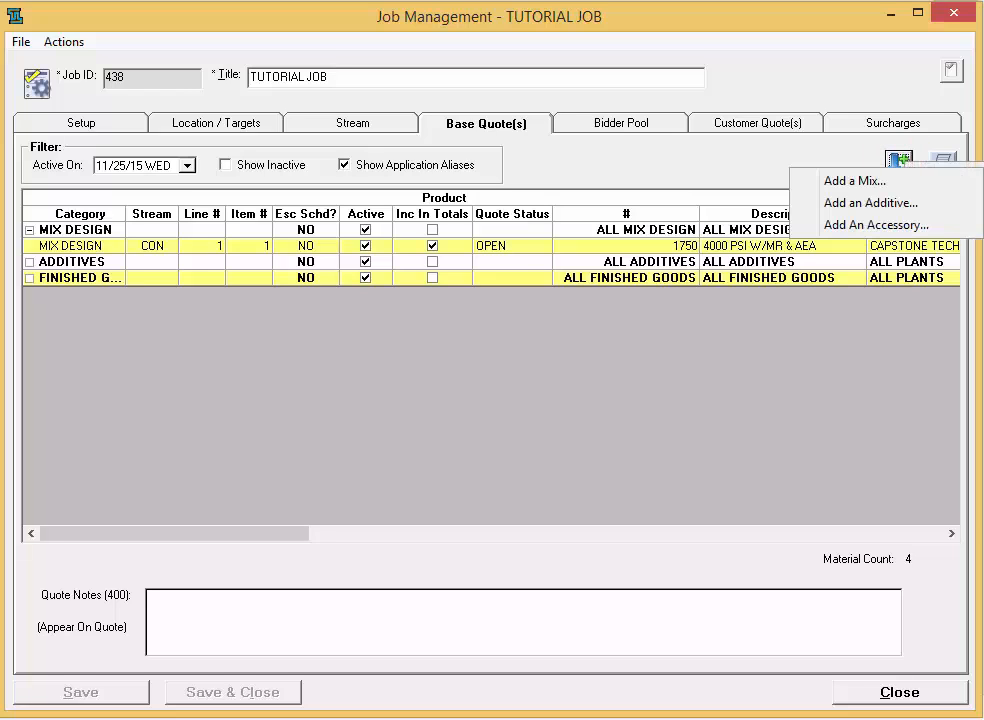
left_click(870, 203)
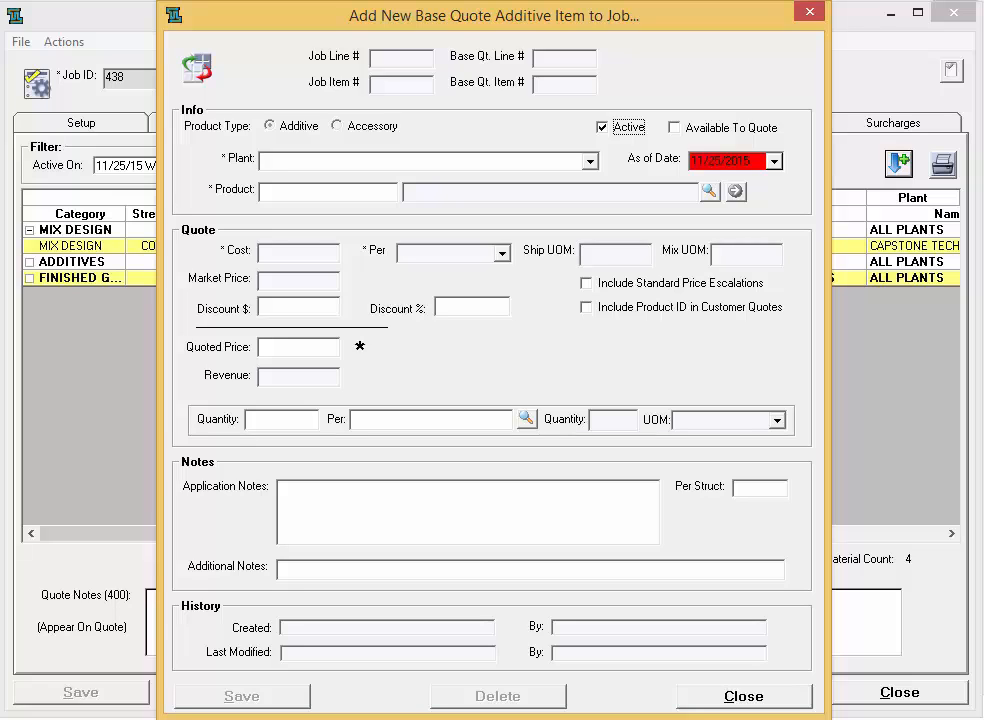
left_click(590, 161)
left_click(560, 222)
left_click(709, 190)
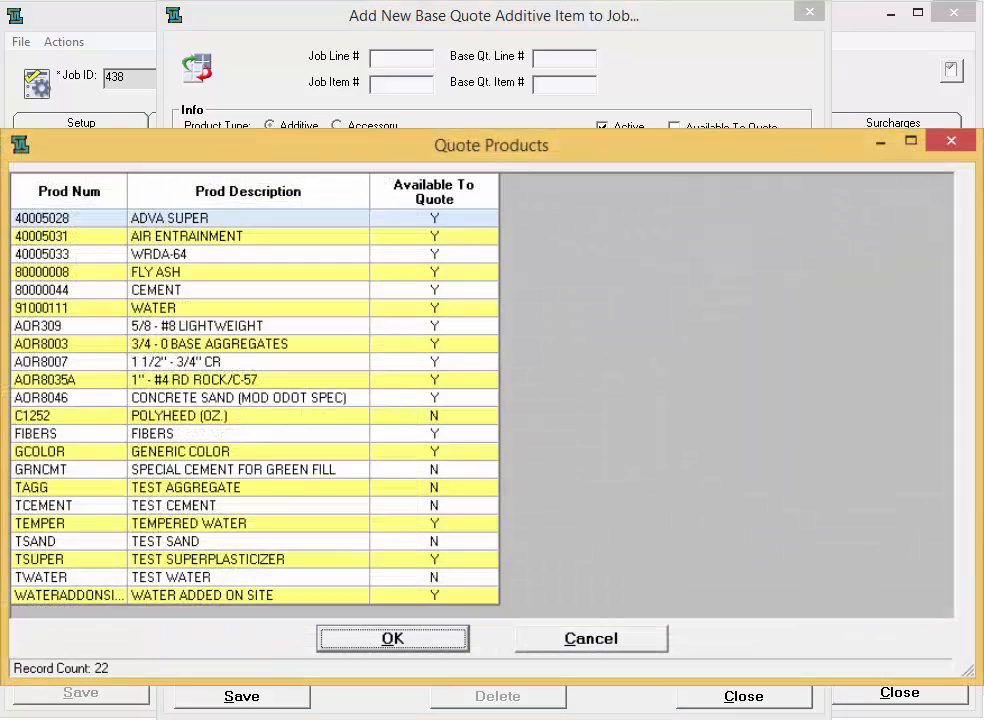
left_click(316, 522)
double_click(316, 522)
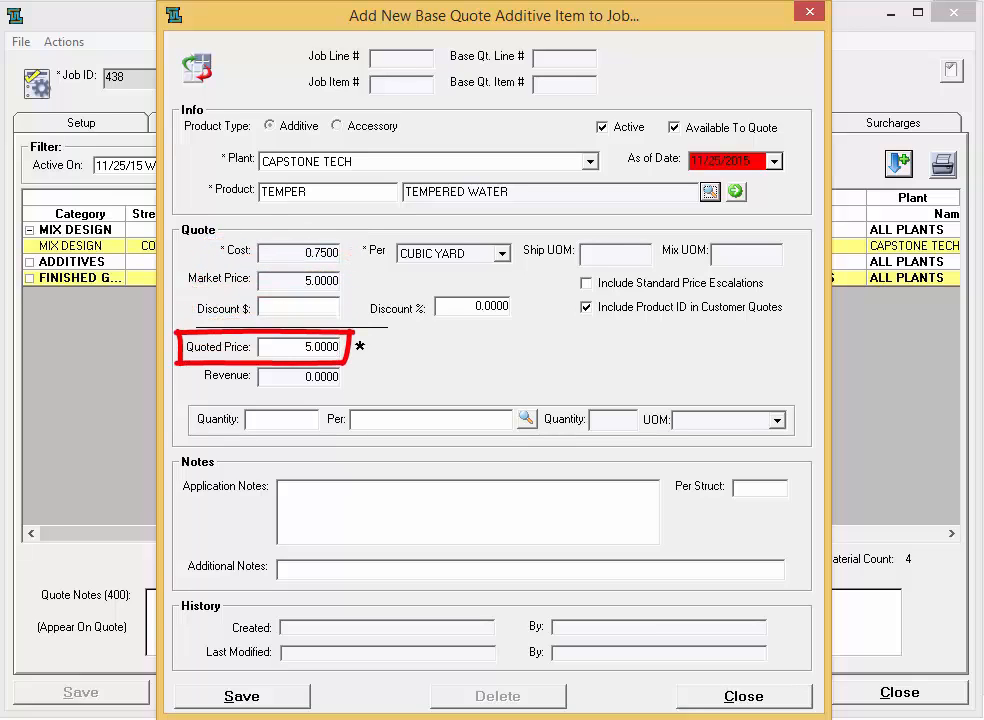
Step: Set the tempered water additive's quoted price to $4
double_click(304, 347)
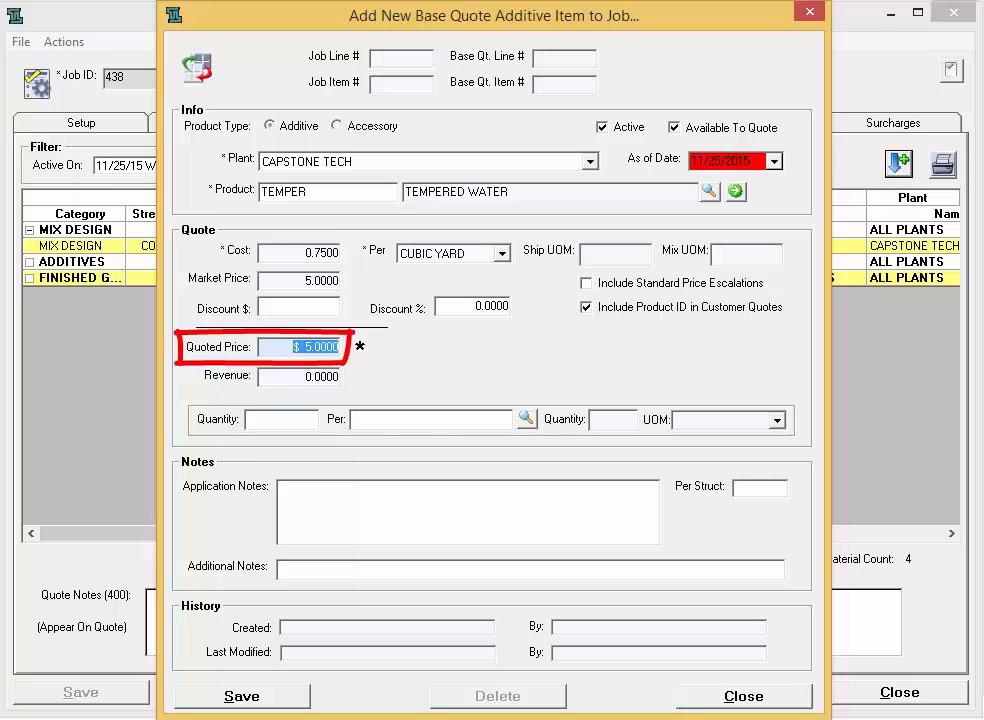
type("4")
key("Tab")
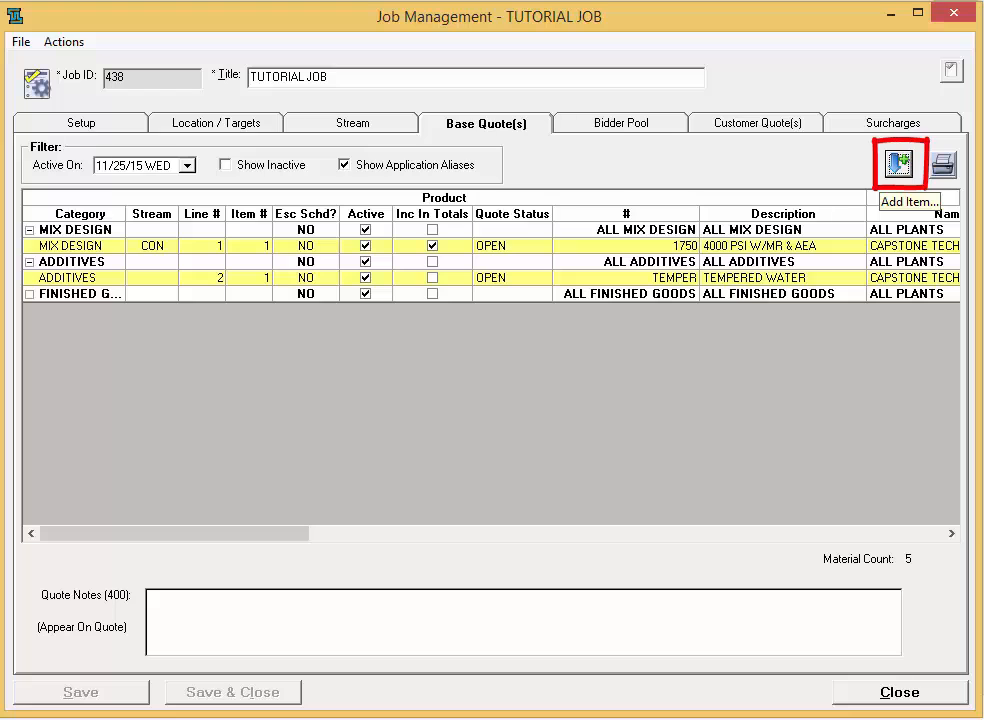
Step: Start a new base quote accessory item for plant CAPSTONE TECH with the product SACK OF CEMENT(94 LBS)
left_click(899, 163)
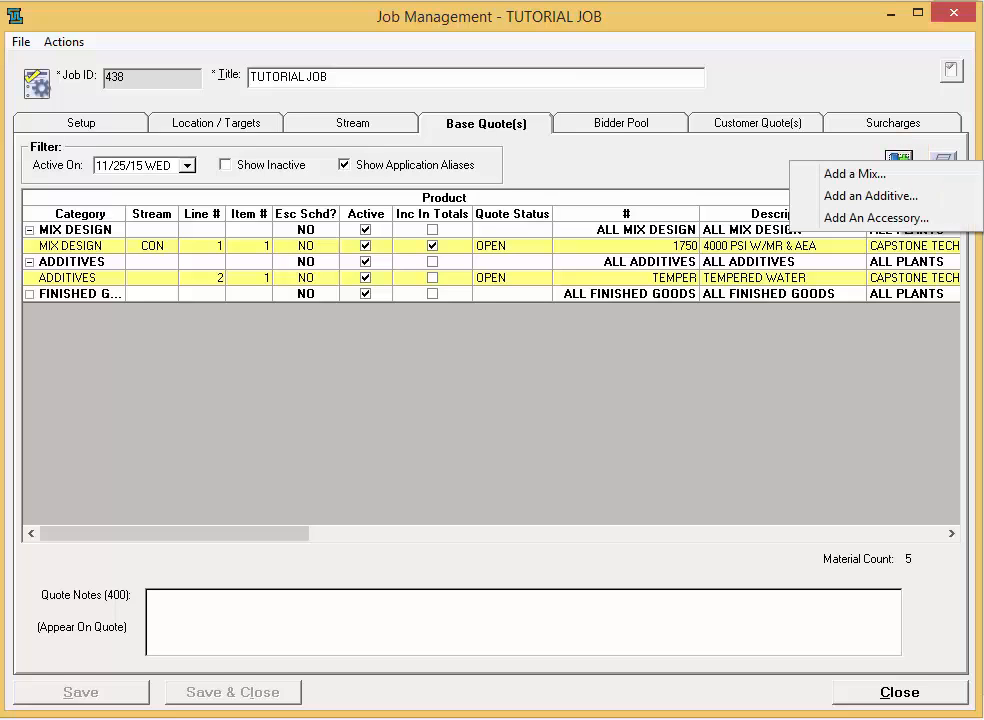
left_click(872, 217)
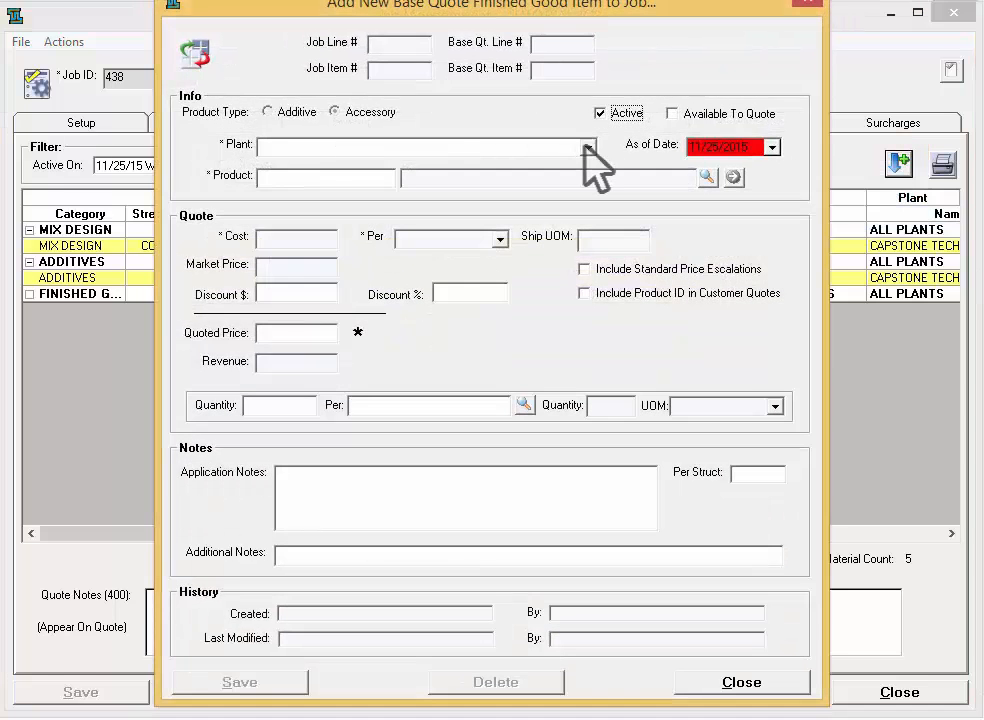
left_click(576, 150)
left_click(545, 198)
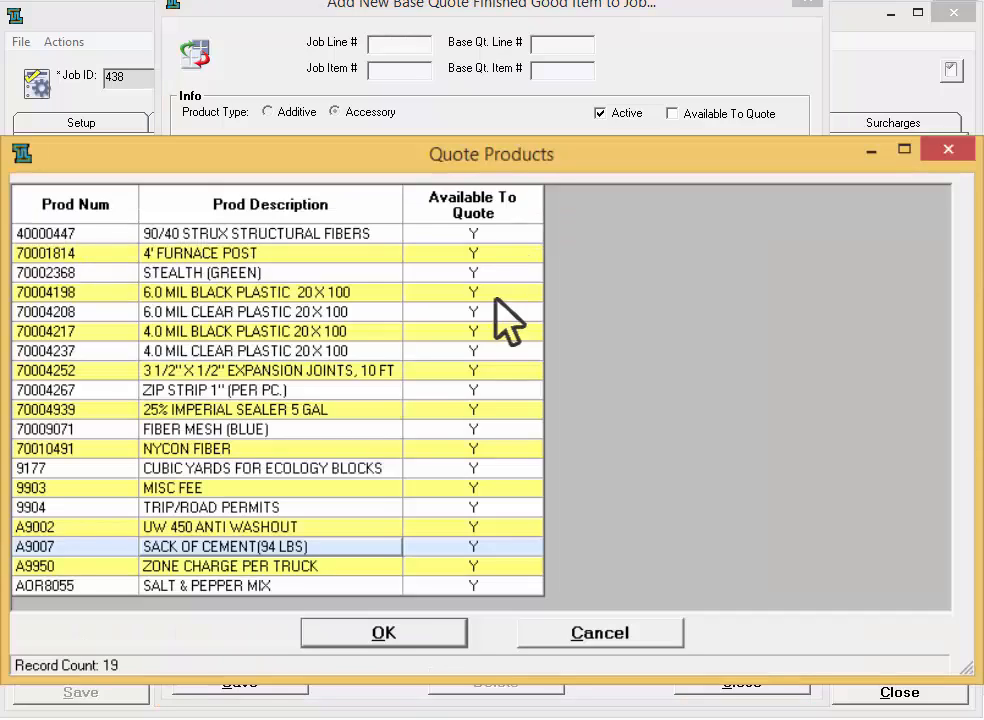
double_click(373, 546)
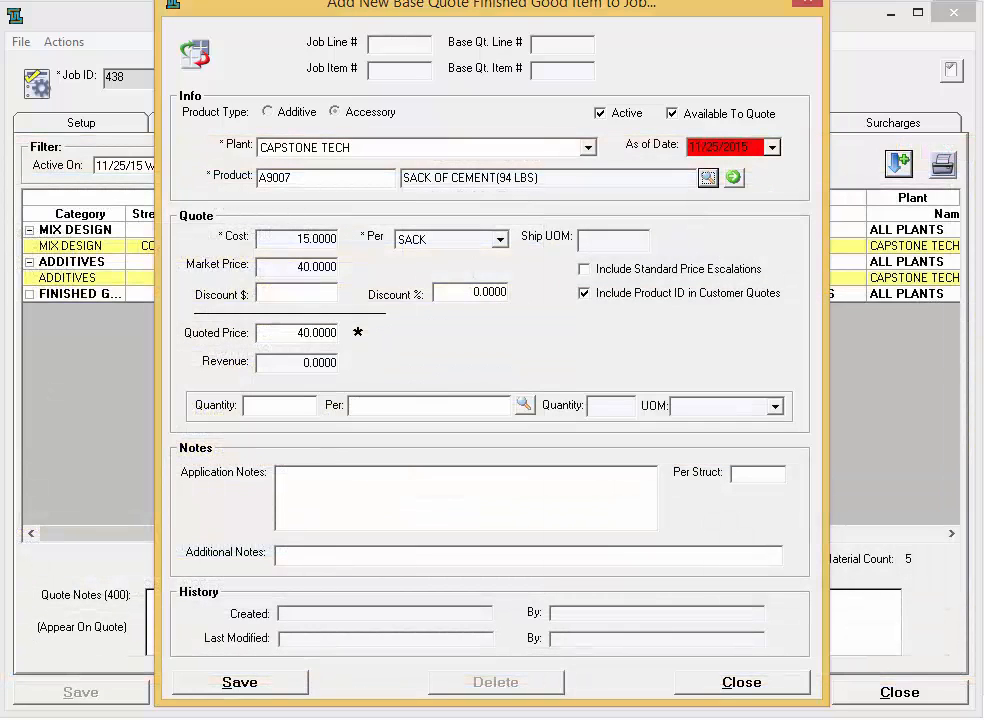
Step: Set the cement sack accessory's quoted price to $35 and save the item
key("Tab")
type("35")
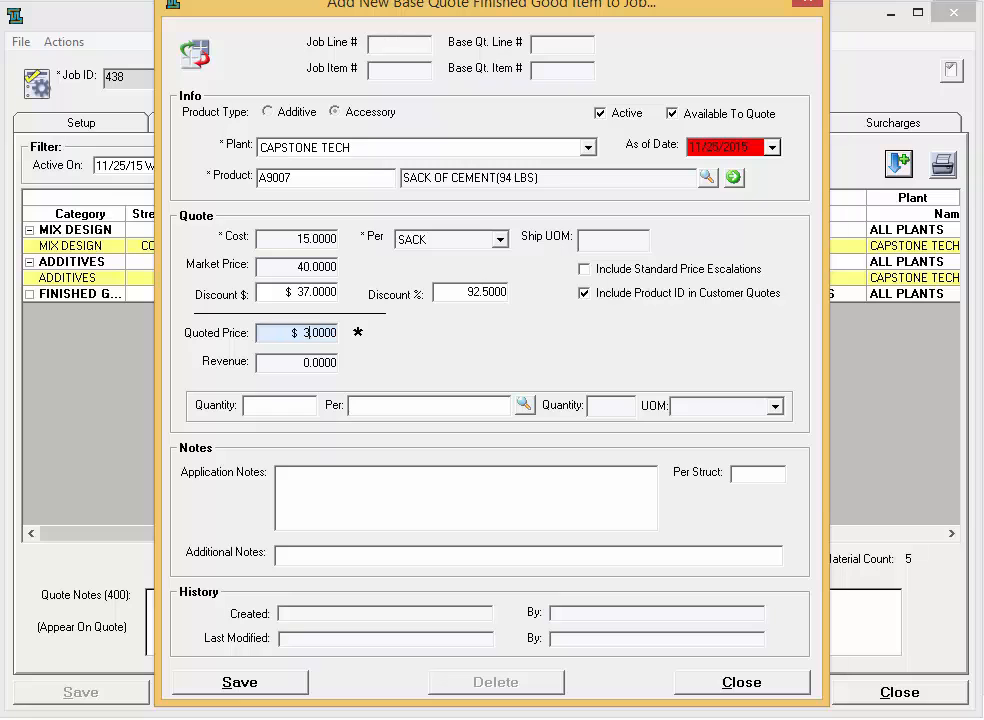
key("Tab")
key("alt+s")
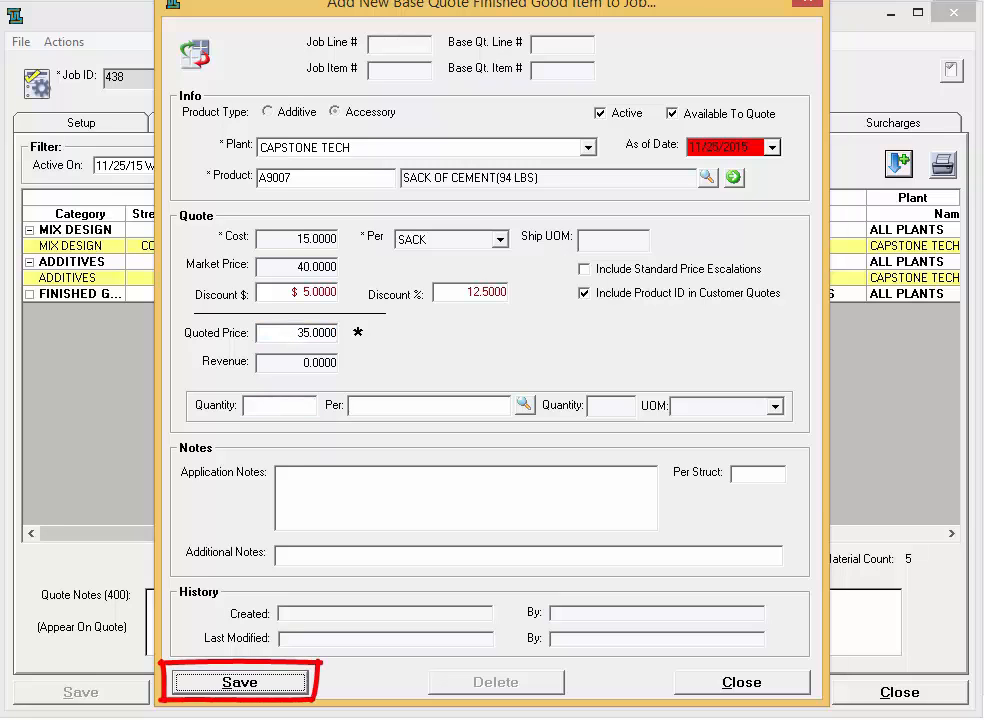